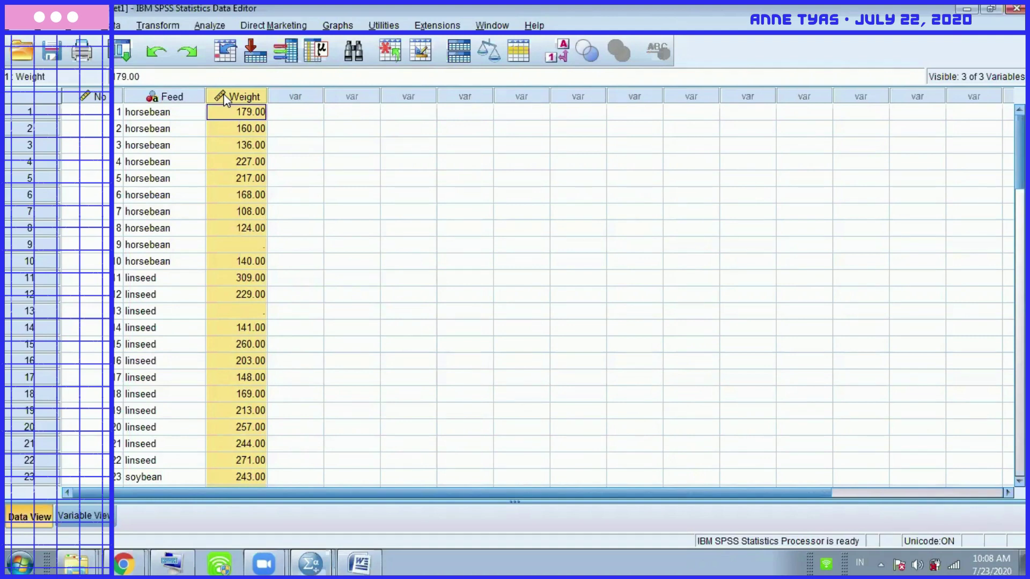
# Run a Frequencies analysis on the Weight variable with its frequency table.
pyautogui.click(251, 246)
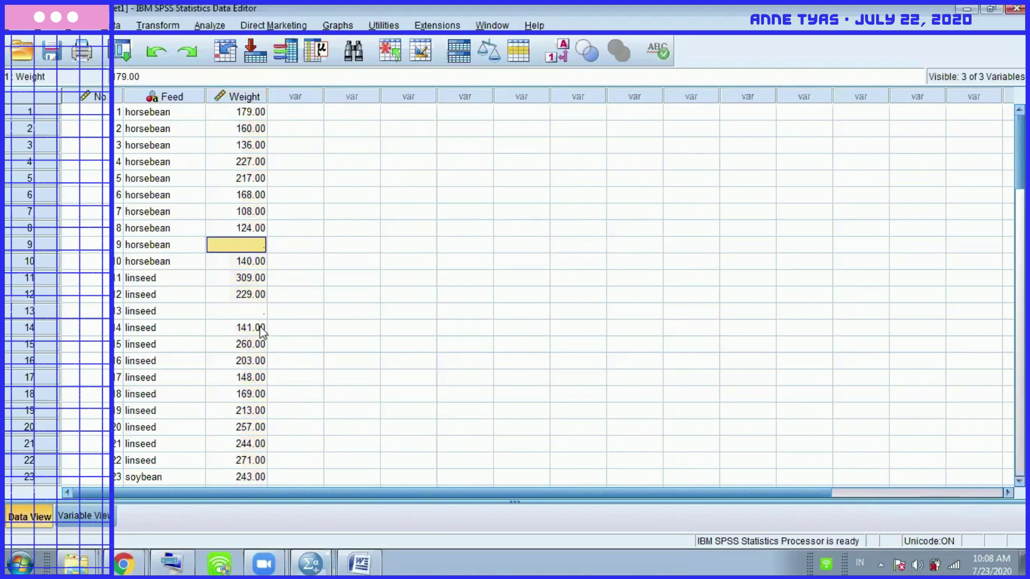
pyautogui.click(259, 312)
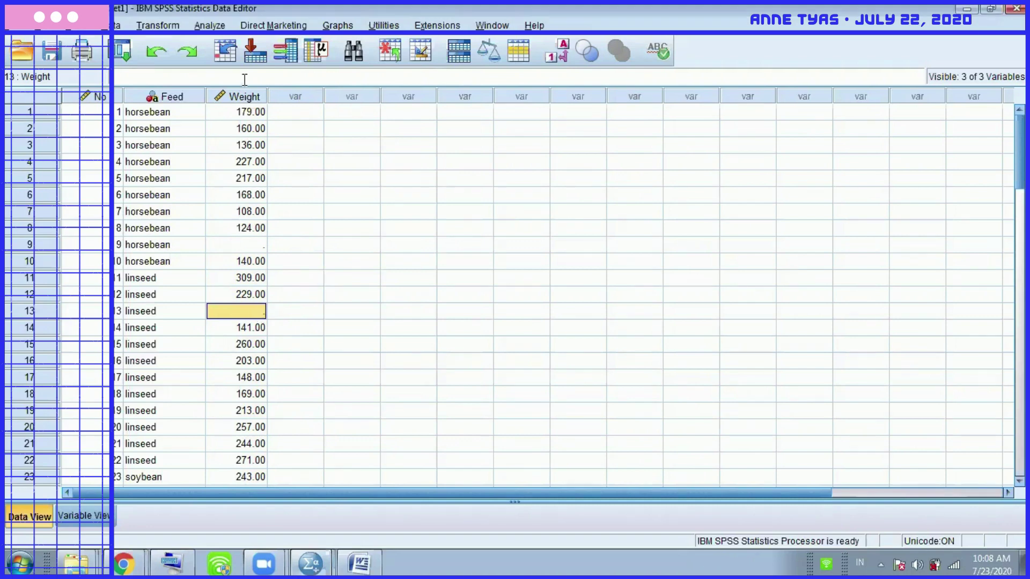
pyautogui.click(222, 25)
pyautogui.moveTo(234, 65)
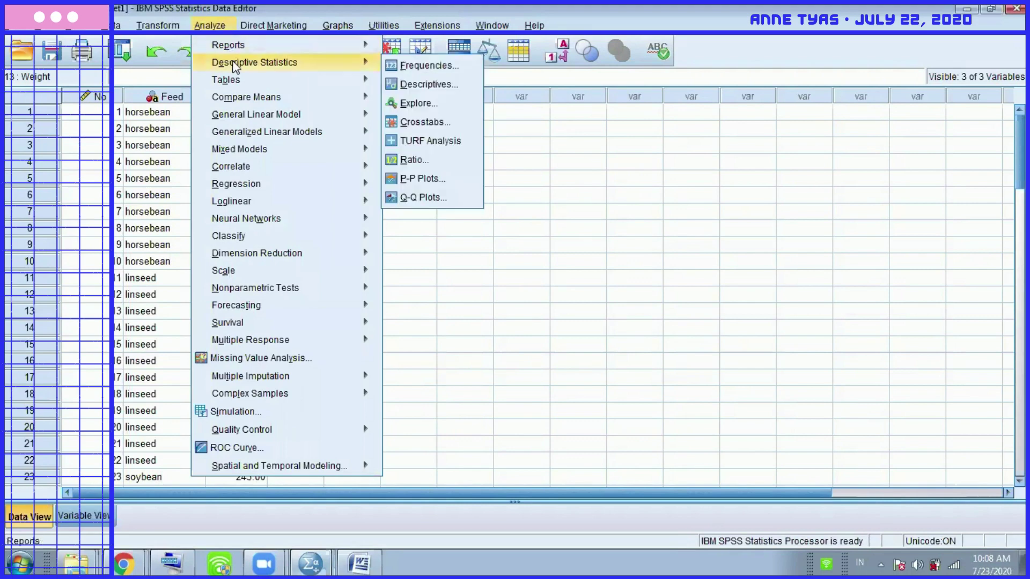
pyautogui.click(387, 67)
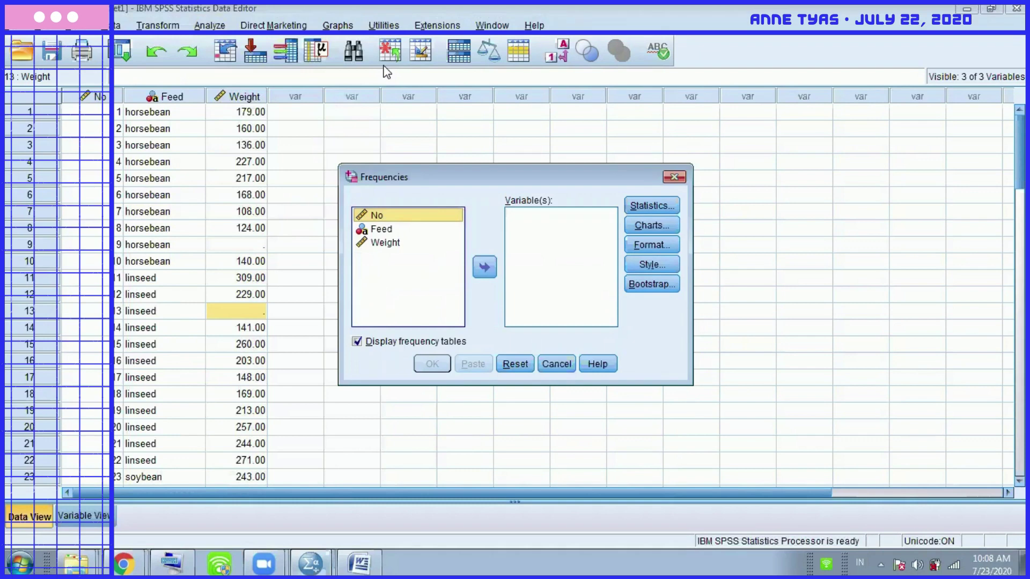
pyautogui.click(392, 243)
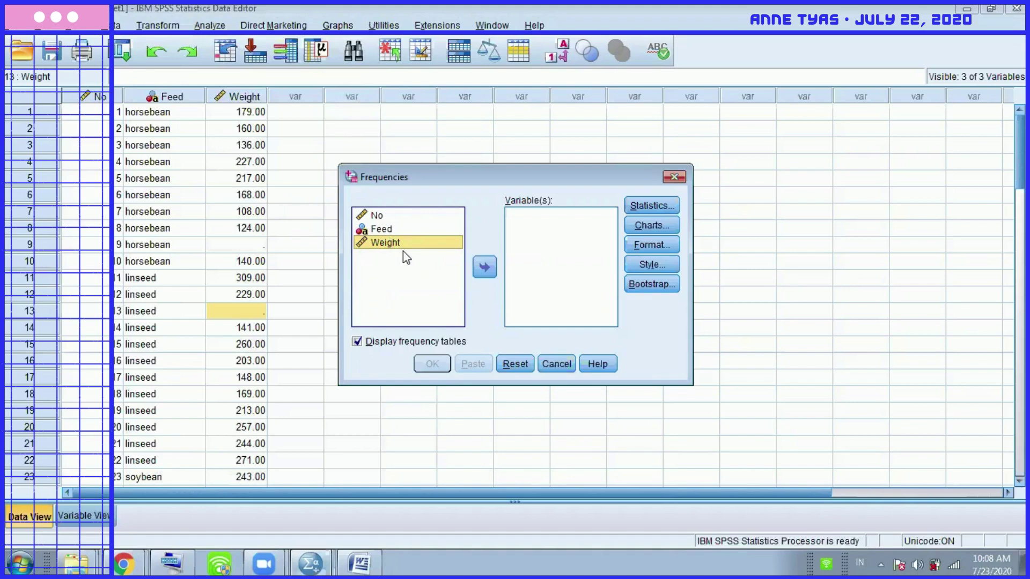
pyautogui.click(476, 265)
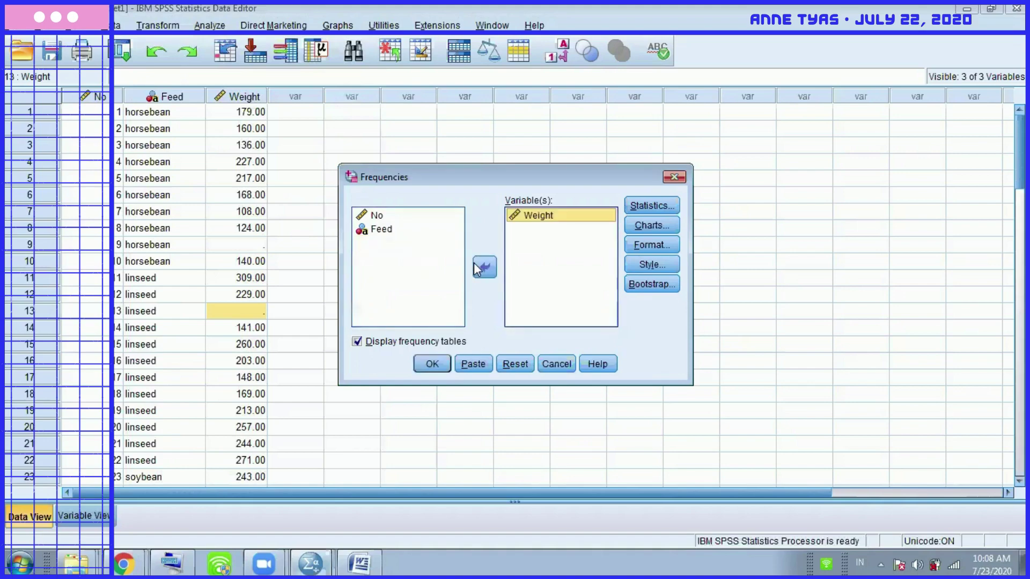
pyautogui.click(435, 365)
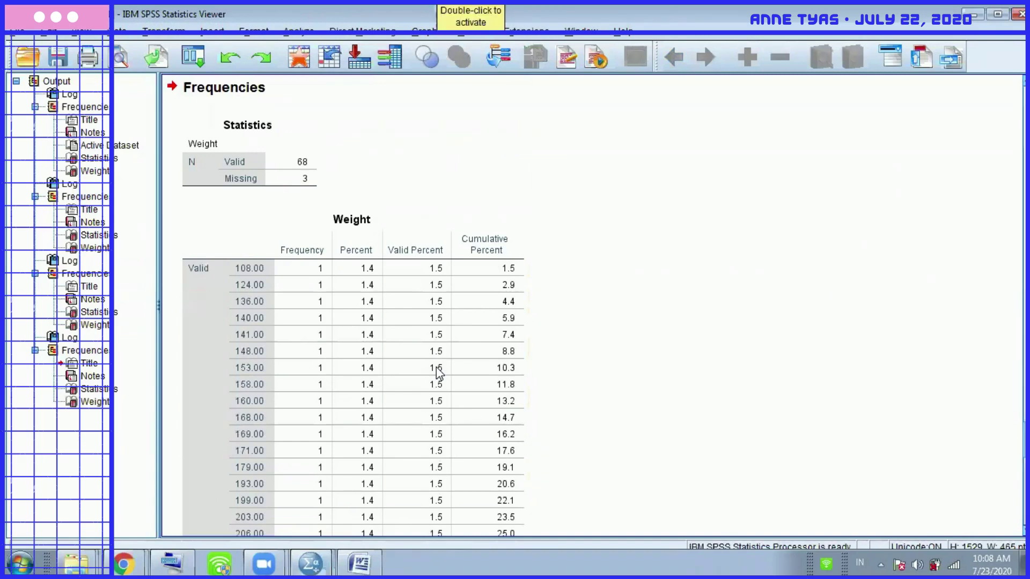
# Examine the valid and missing counts in the Weight frequency output, including the table's totals, and return to the data editor.
pyautogui.click(226, 163)
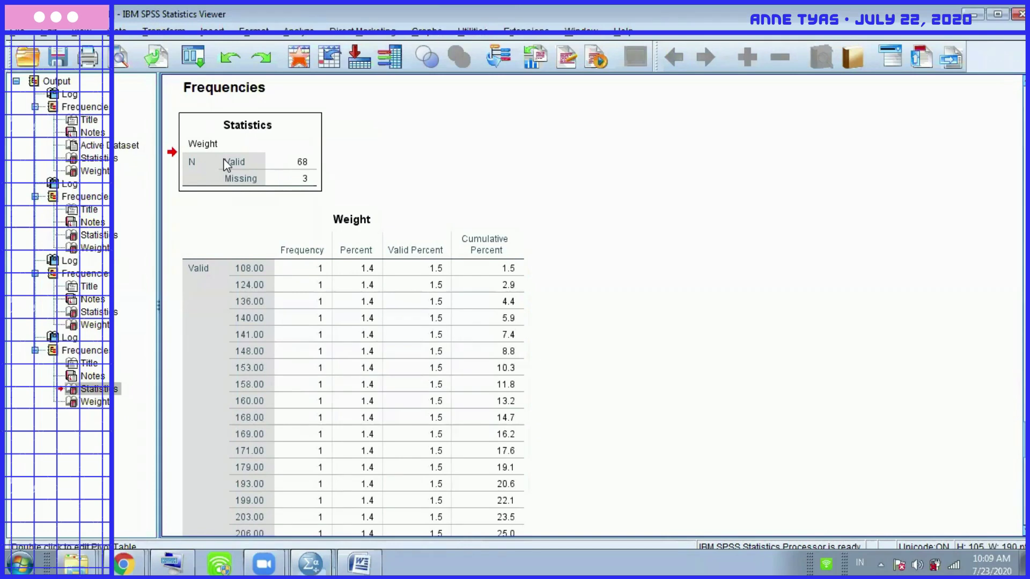
pyautogui.doubleClick(236, 164)
pyautogui.scroll(-3, 529, 291)
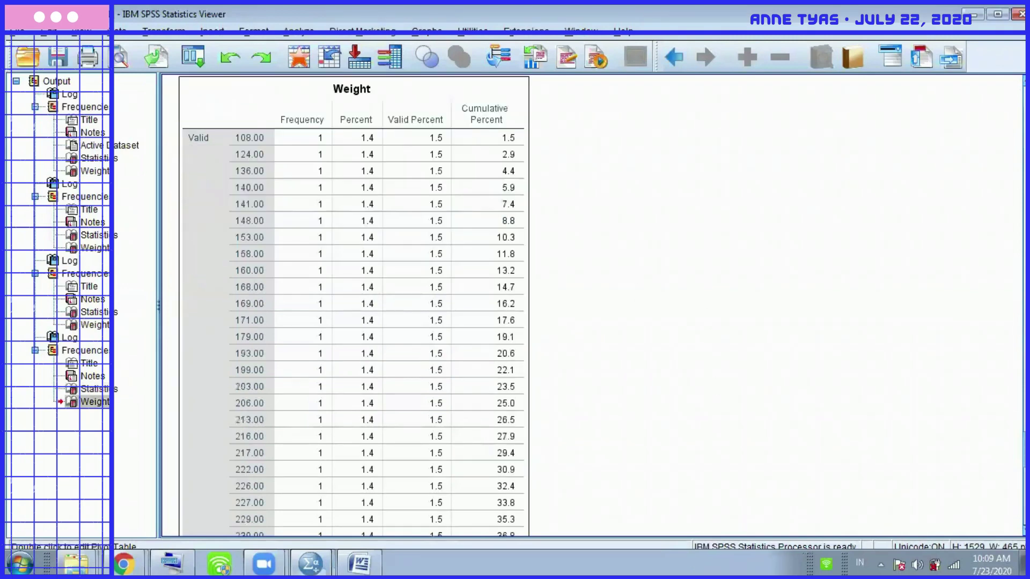
pyautogui.scroll(-15, 528, 290)
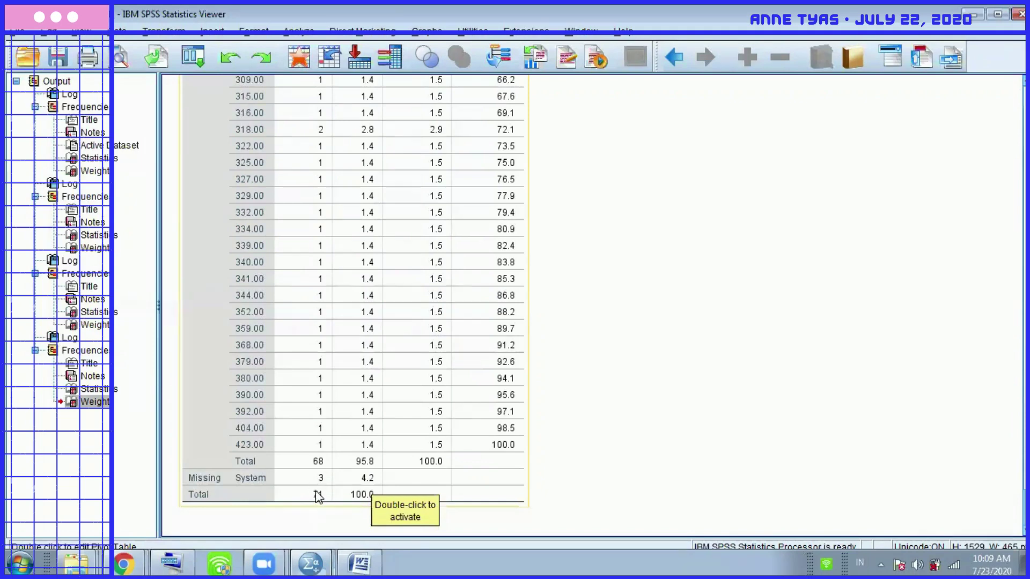
pyautogui.click(625, 467)
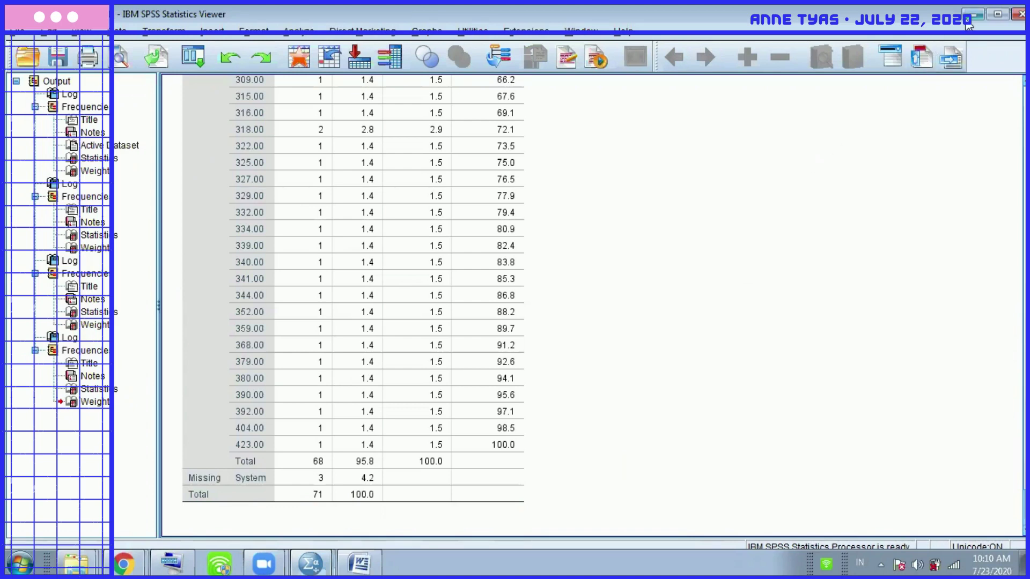
pyautogui.click(968, 23)
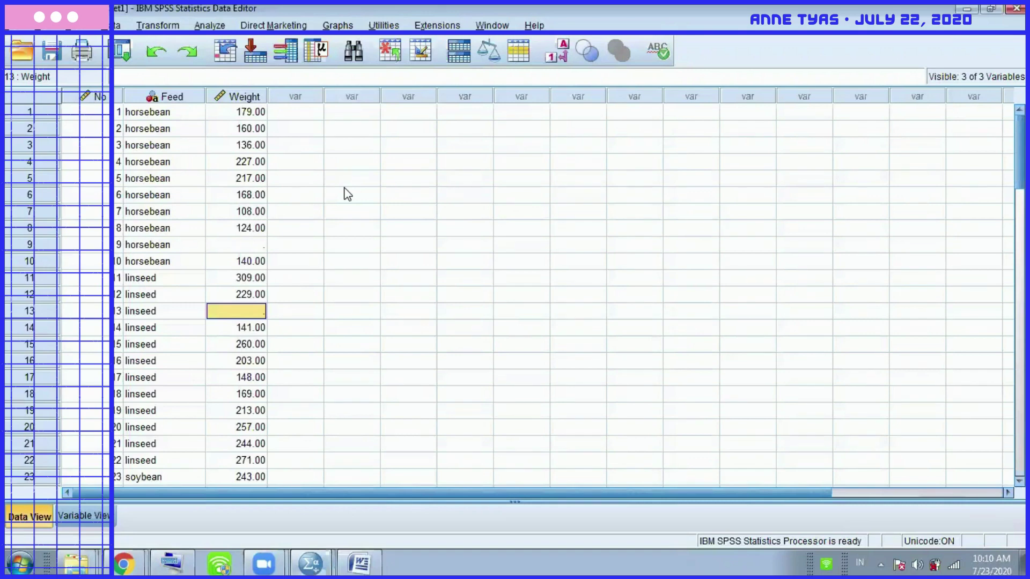
# Set up Recode into Same Variables with Weight as the variable to recode.
pyautogui.click(170, 25)
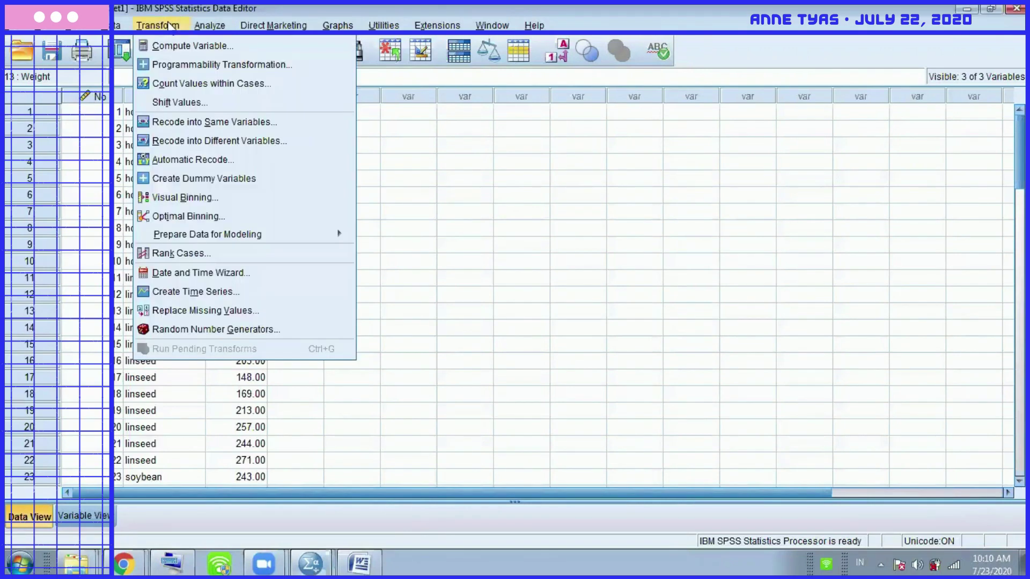
pyautogui.click(184, 129)
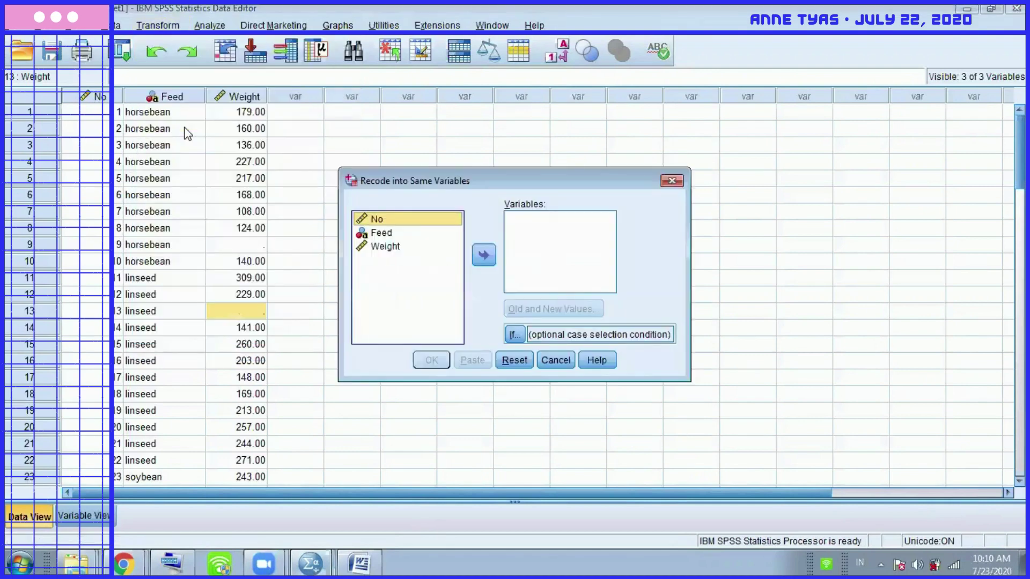
pyautogui.click(385, 246)
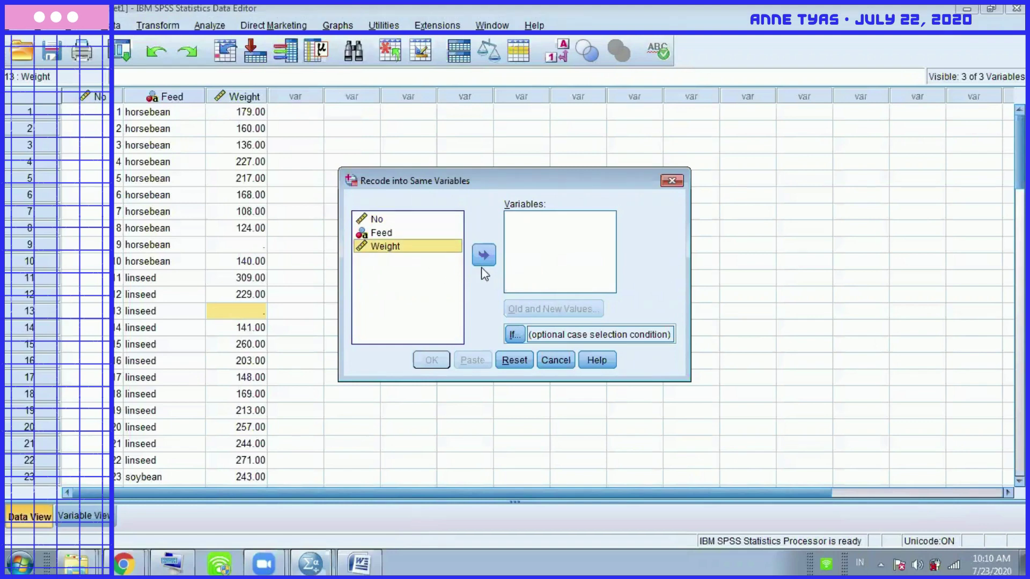
pyautogui.click(481, 262)
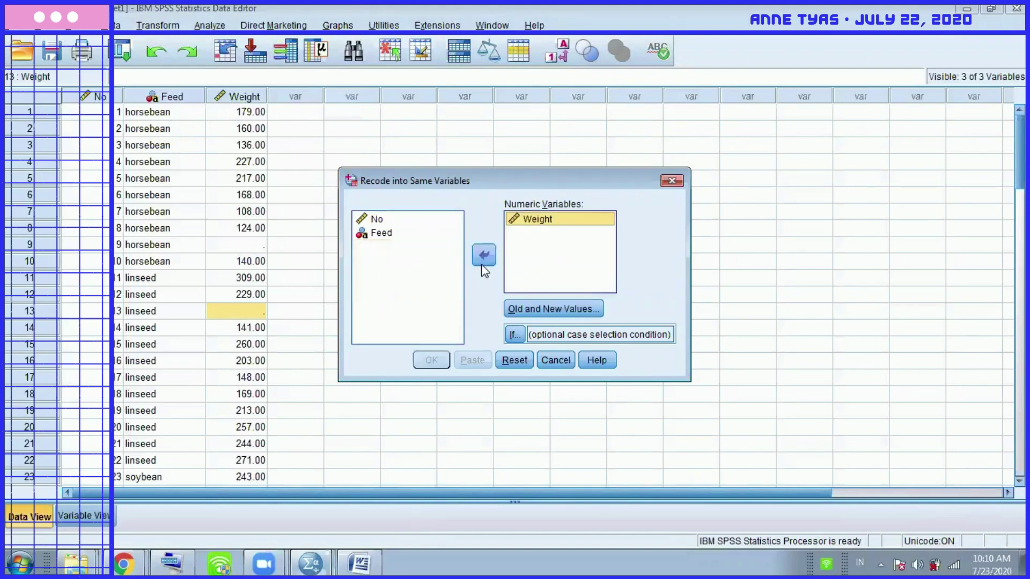
# Recode the system- or user-missing values of Weight to -1 and run the recode.
pyautogui.click(537, 316)
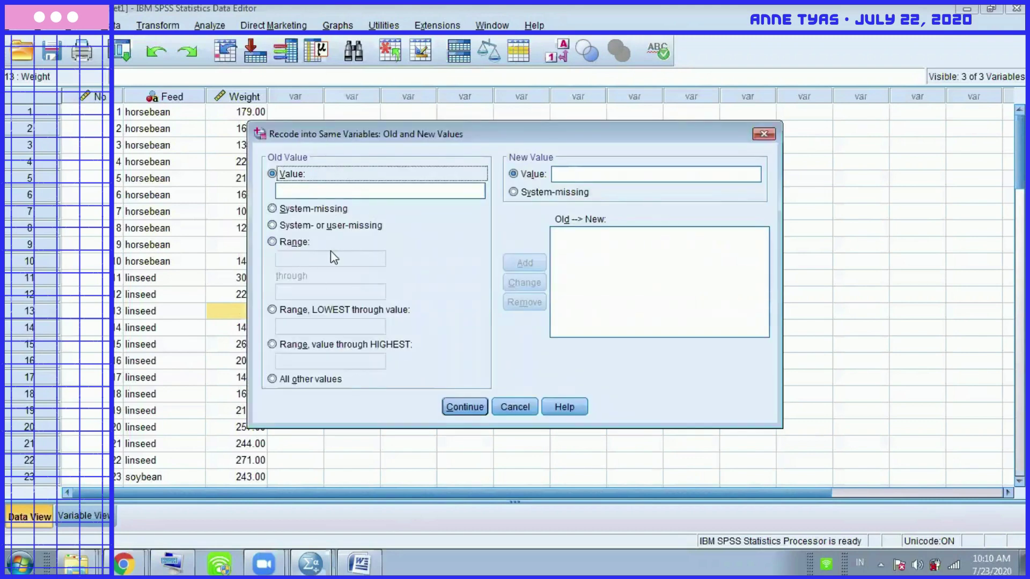
pyautogui.click(331, 230)
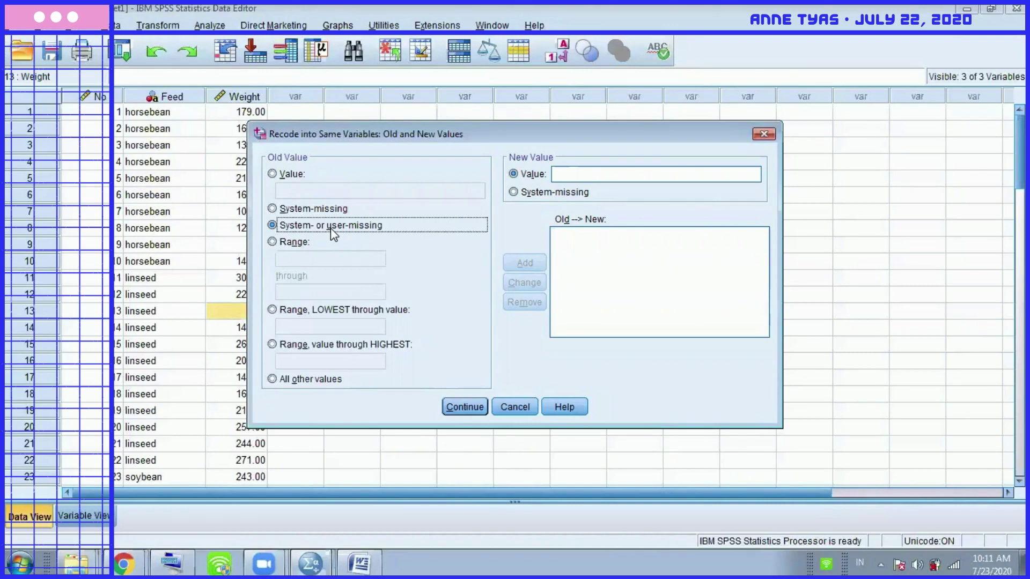
pyautogui.click(555, 173)
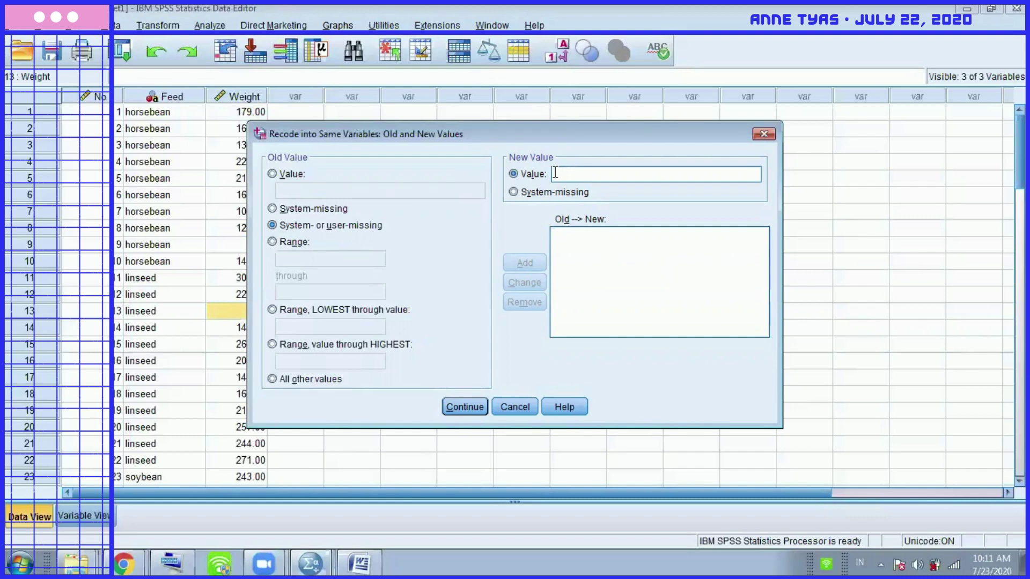
pyautogui.write('-1')
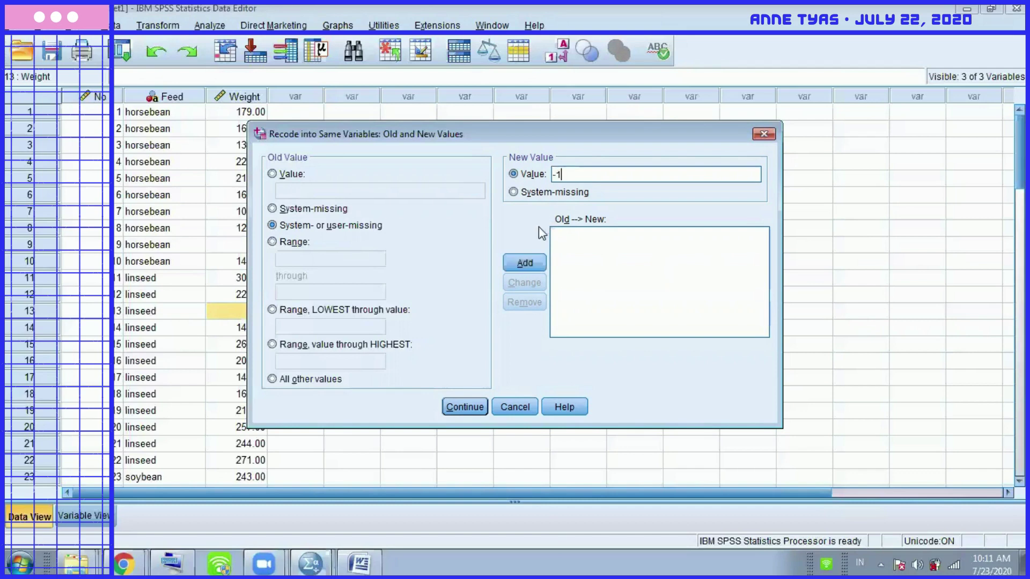
pyautogui.click(529, 262)
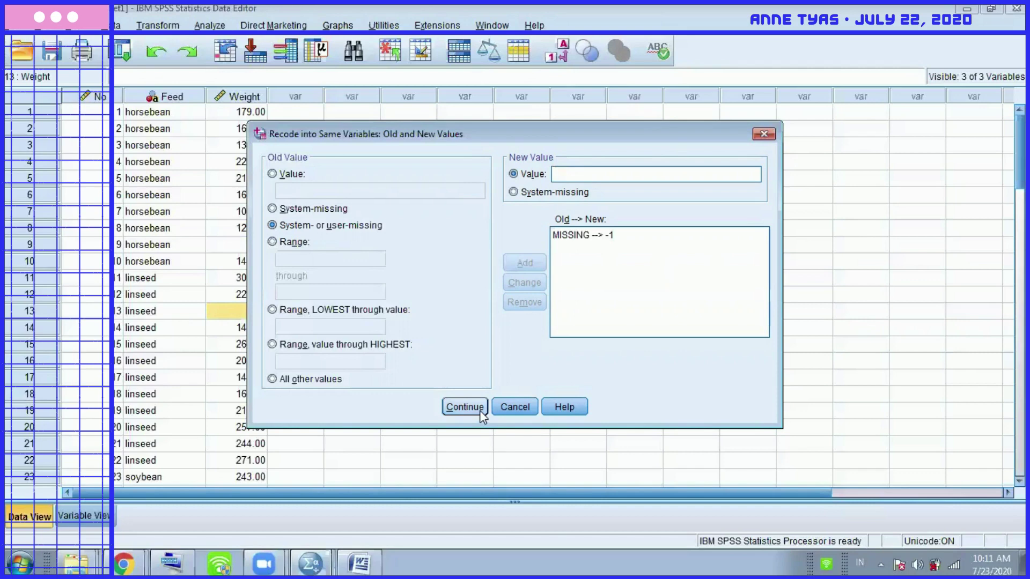
pyautogui.click(465, 407)
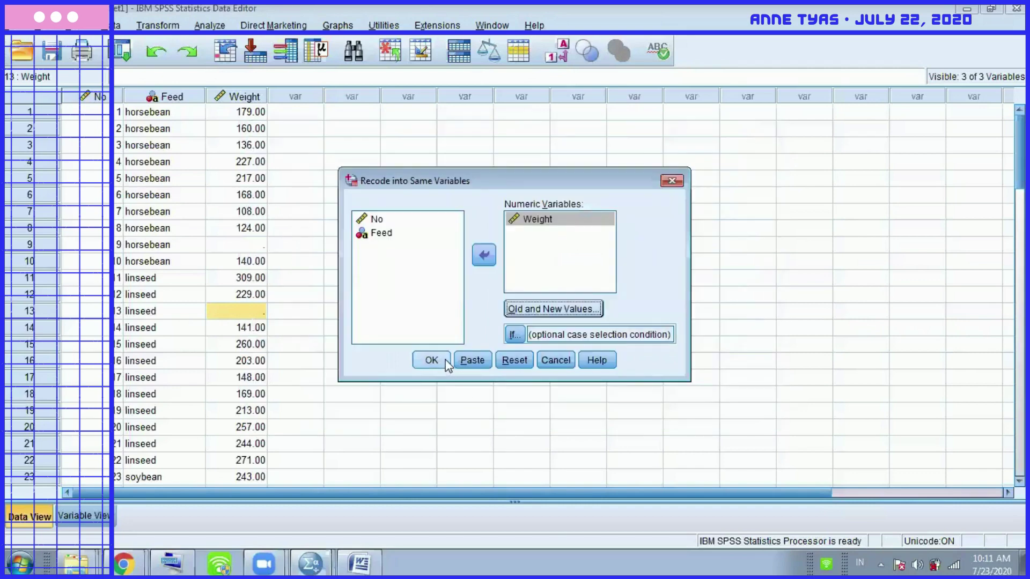
pyautogui.click(431, 360)
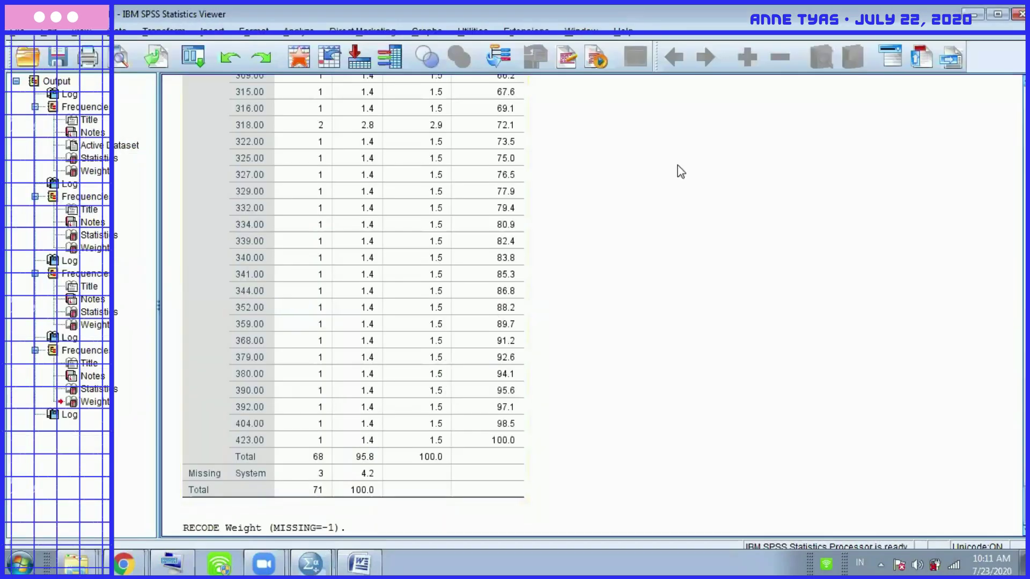
# Return to the data and check the recoded Weight cells in rows 9 and 13.
pyautogui.click(973, 19)
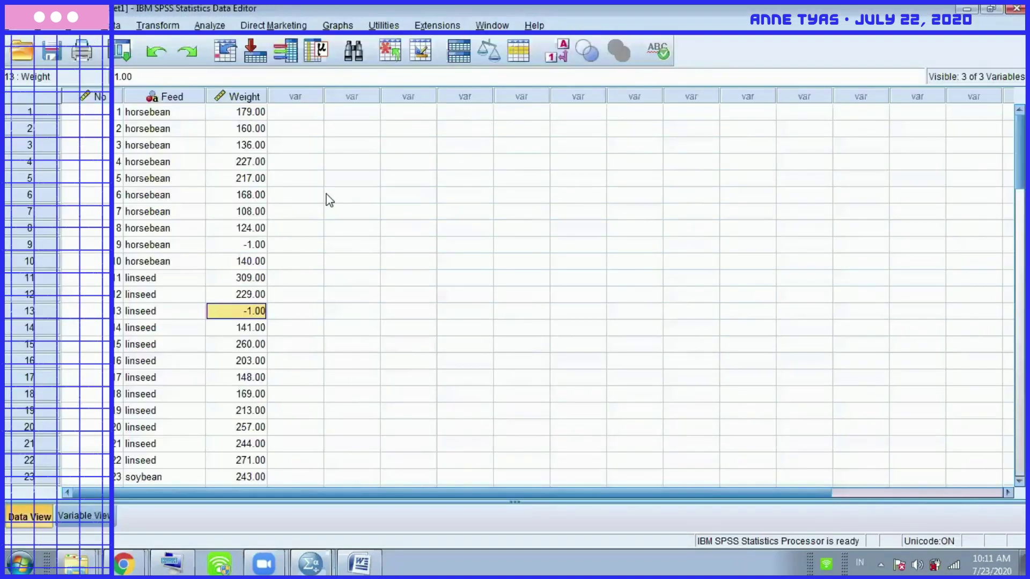
pyautogui.click(247, 96)
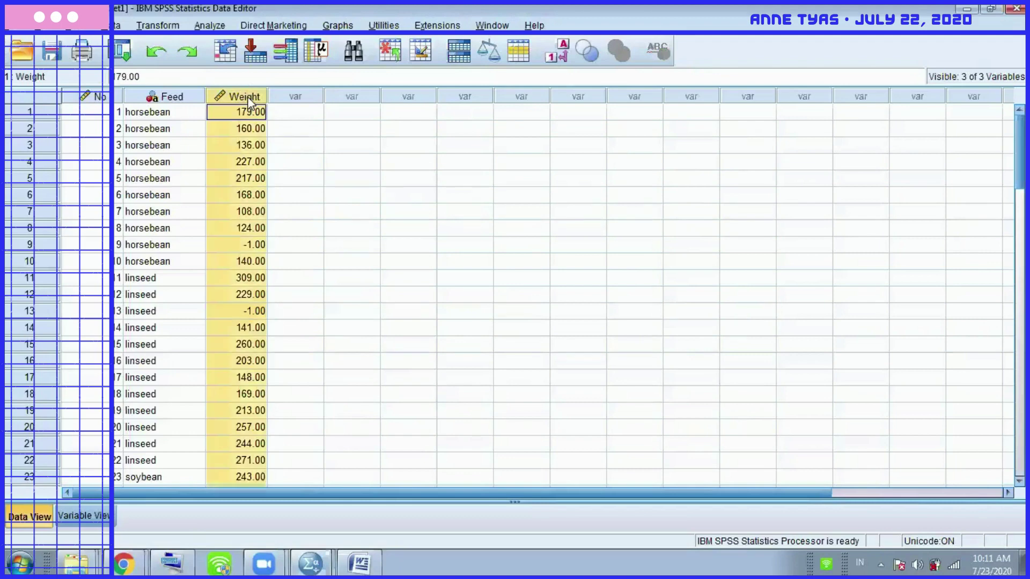
pyautogui.click(260, 245)
pyautogui.click(259, 311)
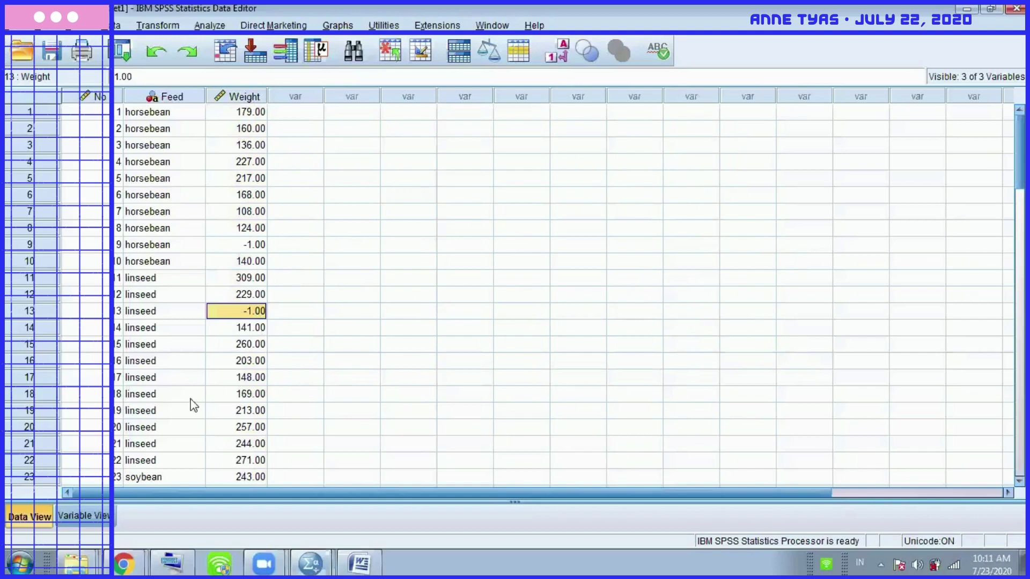
# Define -1 as the discrete missing value of the Weight variable.
pyautogui.click(108, 517)
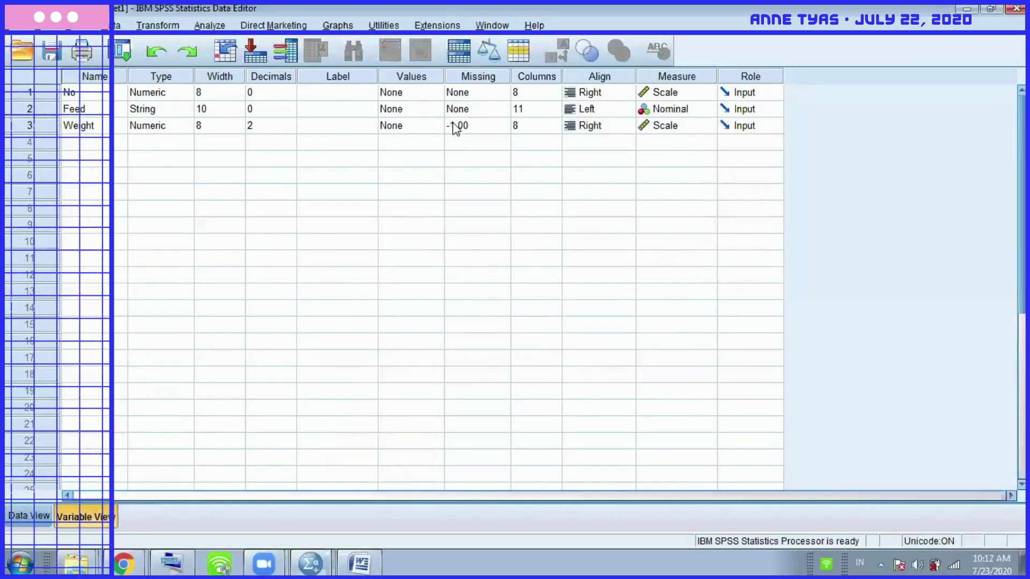
pyautogui.click(474, 78)
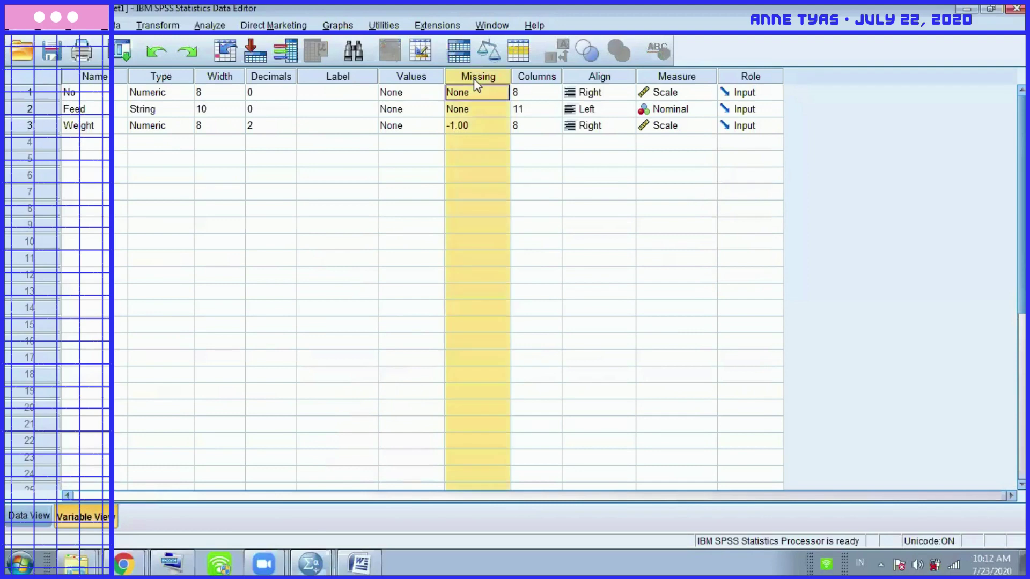
pyautogui.click(78, 129)
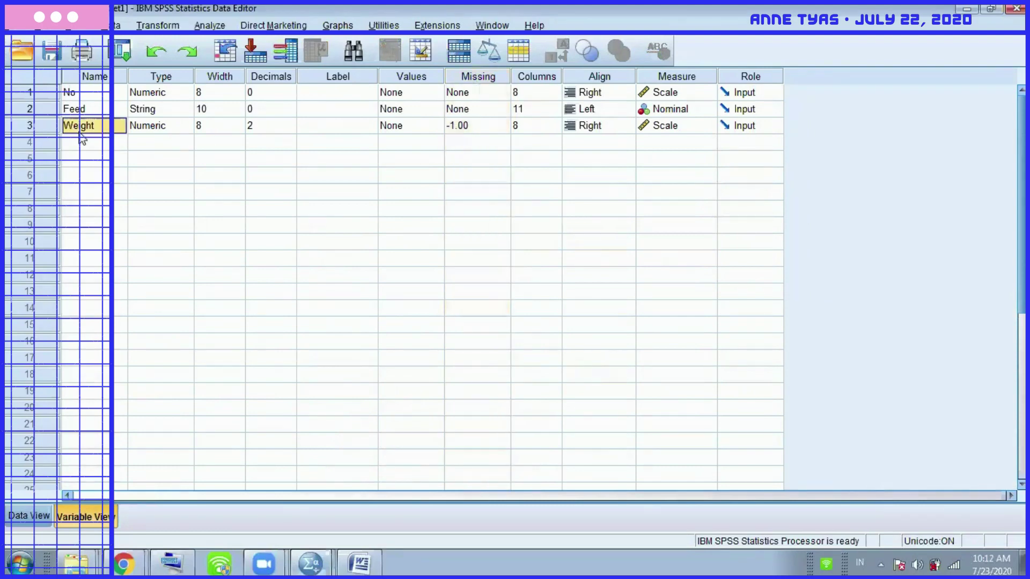
pyautogui.doubleClick(498, 129)
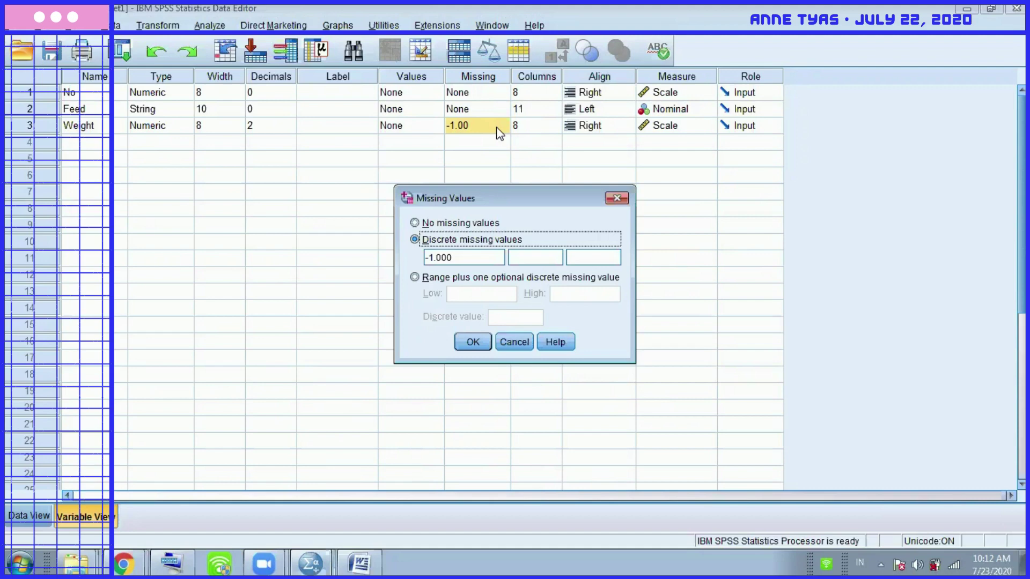
pyautogui.click(468, 346)
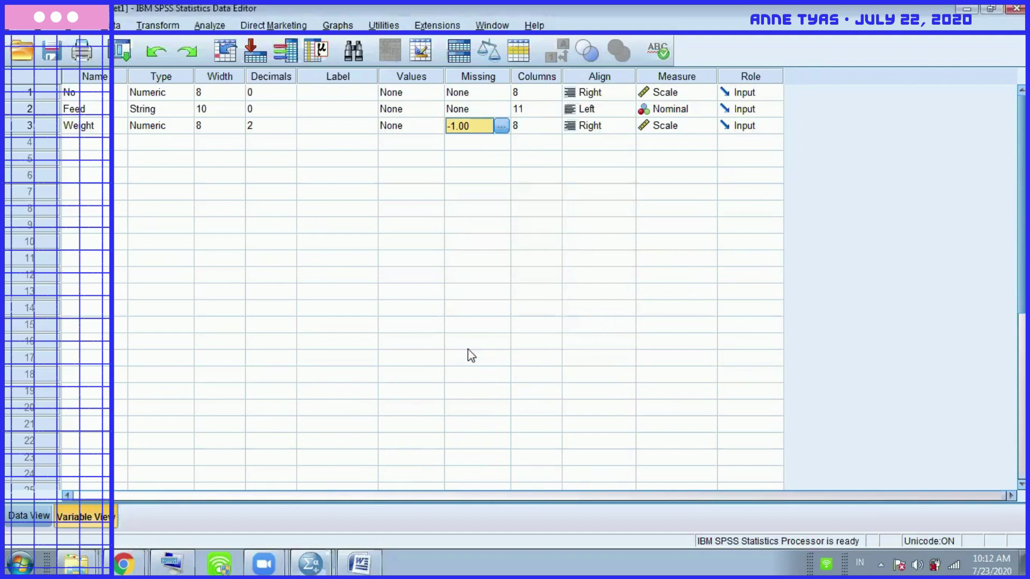
# Run Replace Missing Values on the Weight variable from the data view, using the Series mean method.
pyautogui.click(18, 507)
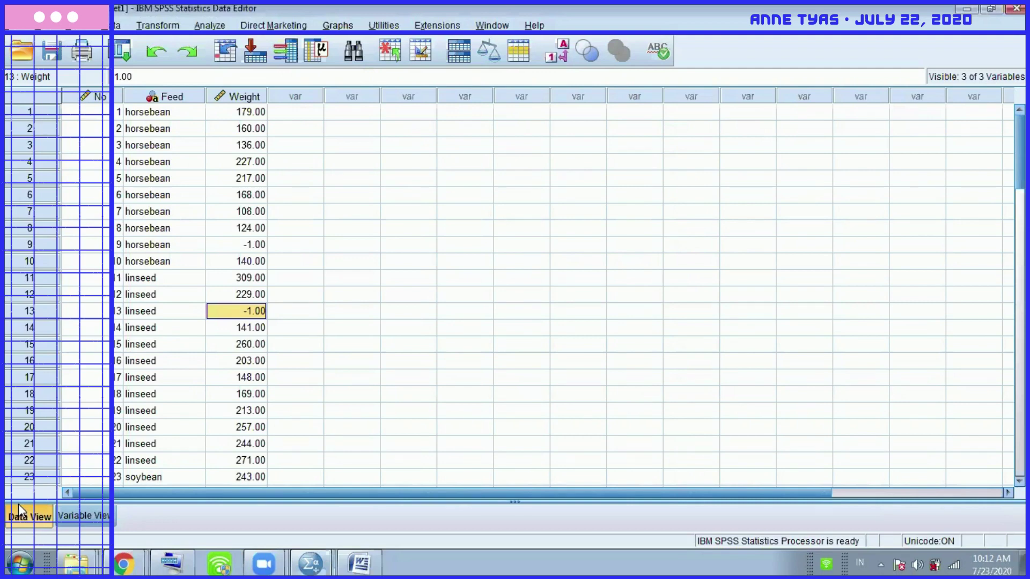
pyautogui.click(173, 29)
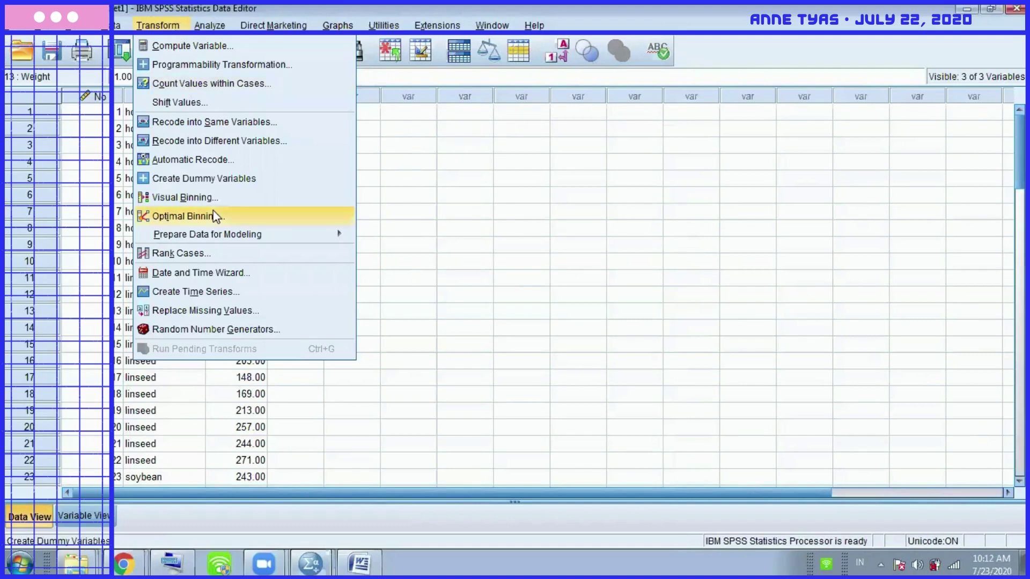
pyautogui.click(213, 311)
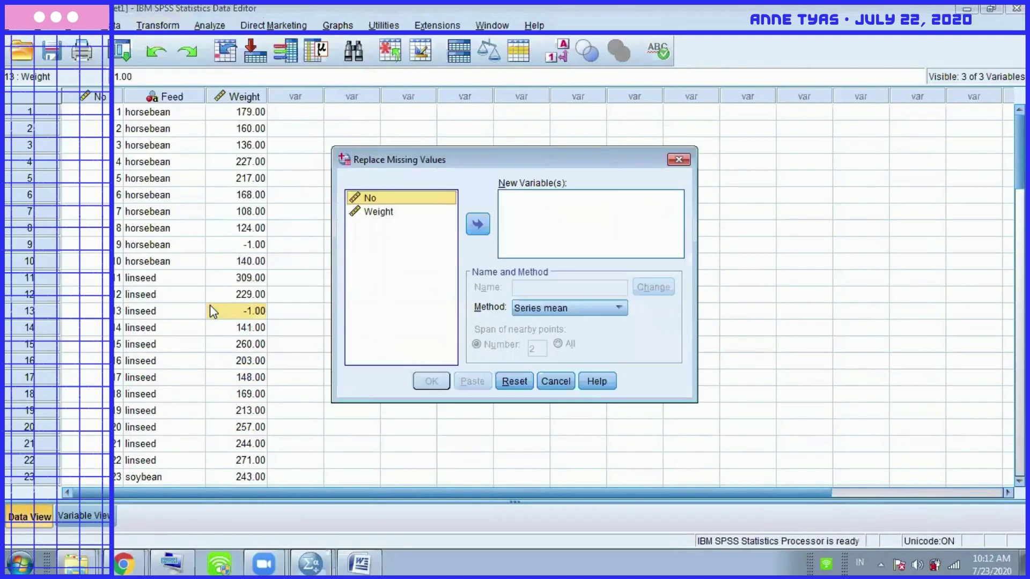
pyautogui.click(393, 214)
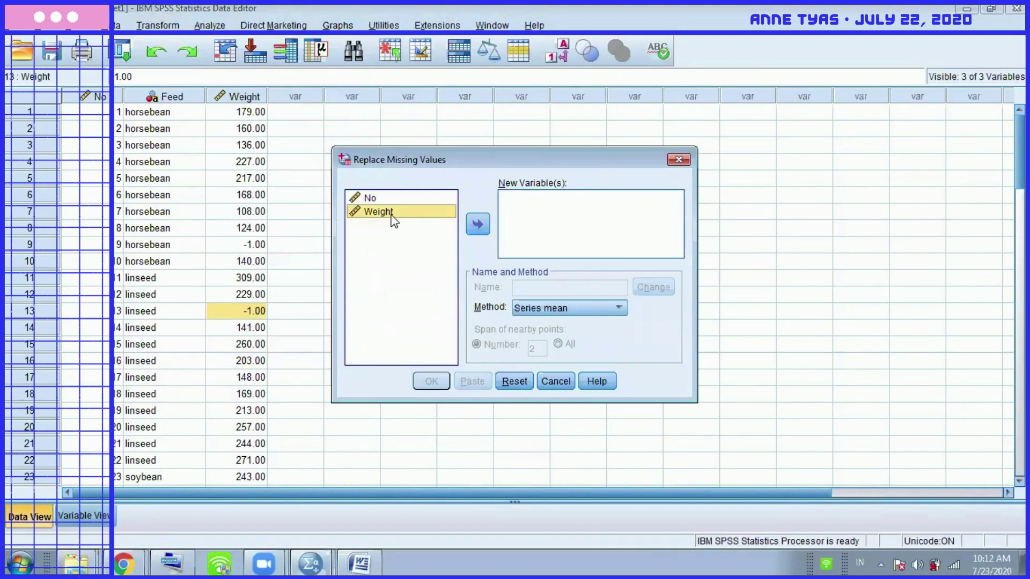
pyautogui.click(482, 227)
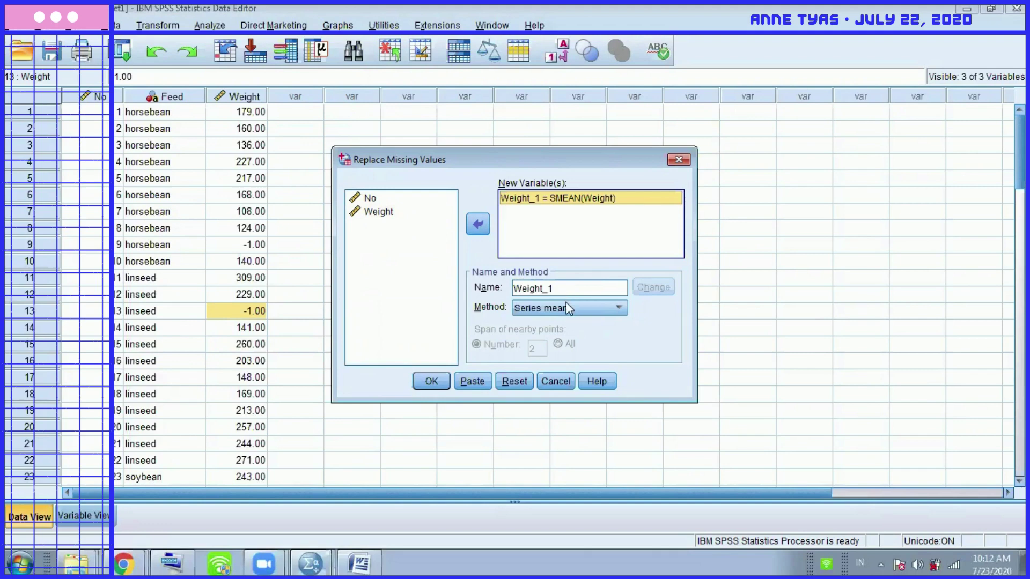
pyautogui.click(568, 309)
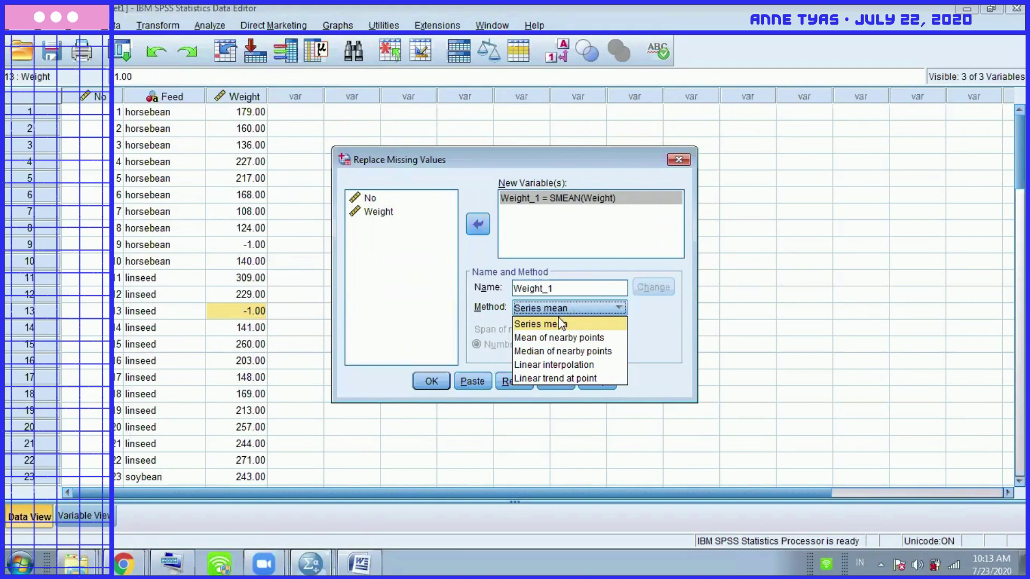
pyautogui.click(560, 323)
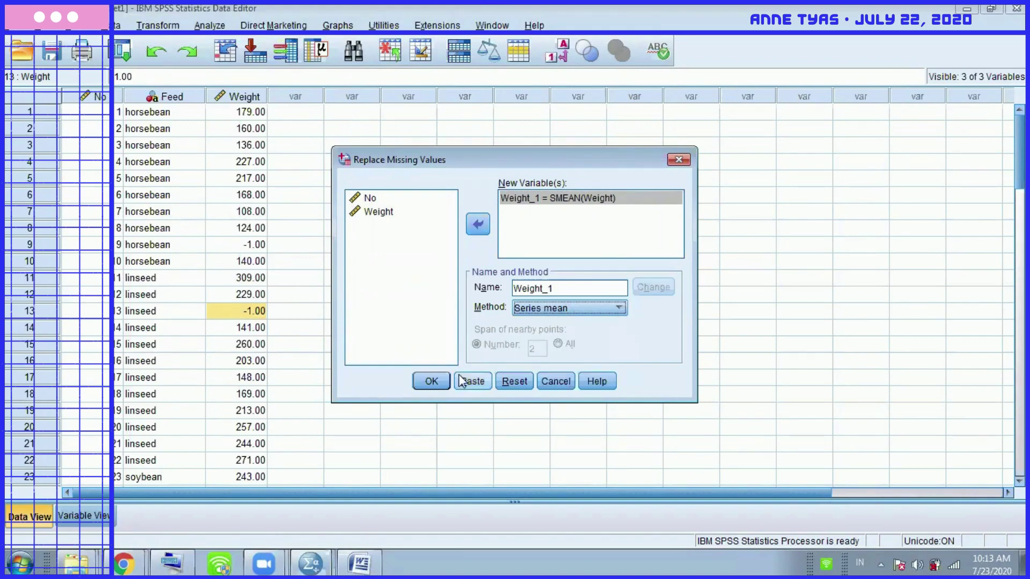
pyautogui.click(434, 381)
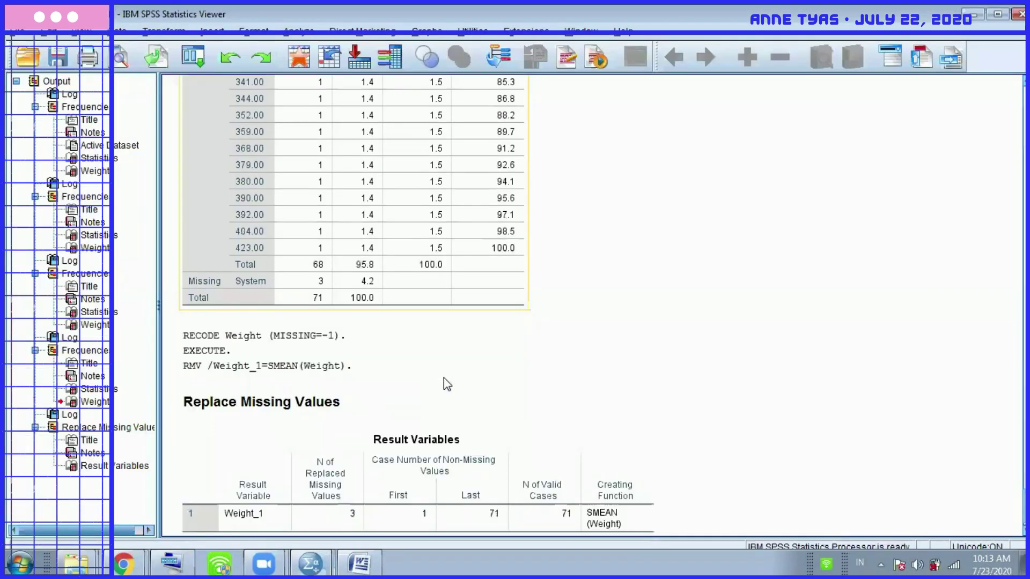
# Review the Result Variables table in the output and return to the Data Hilang.sav data.
pyautogui.scroll(-1, 905, 441)
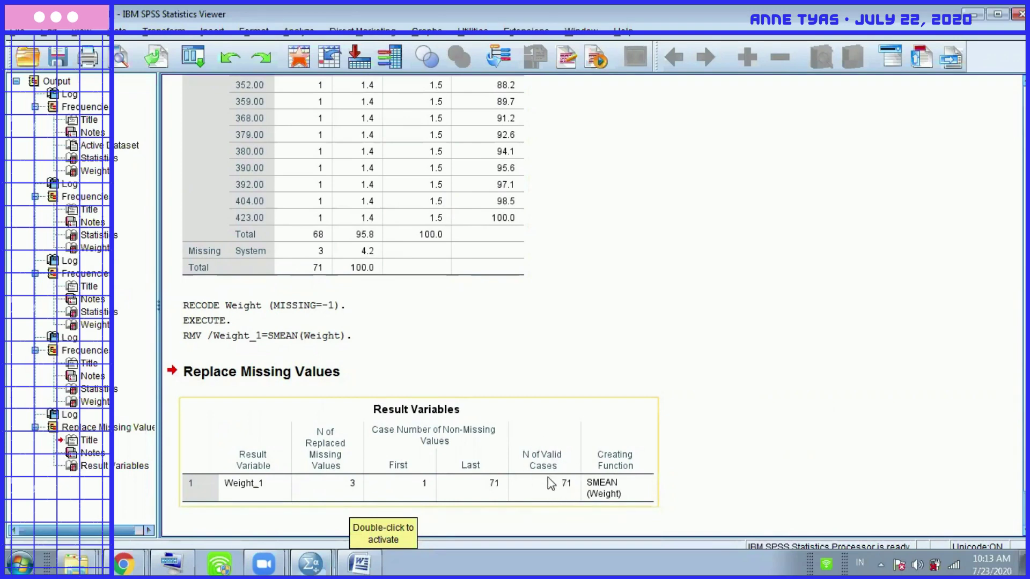
pyautogui.click(314, 562)
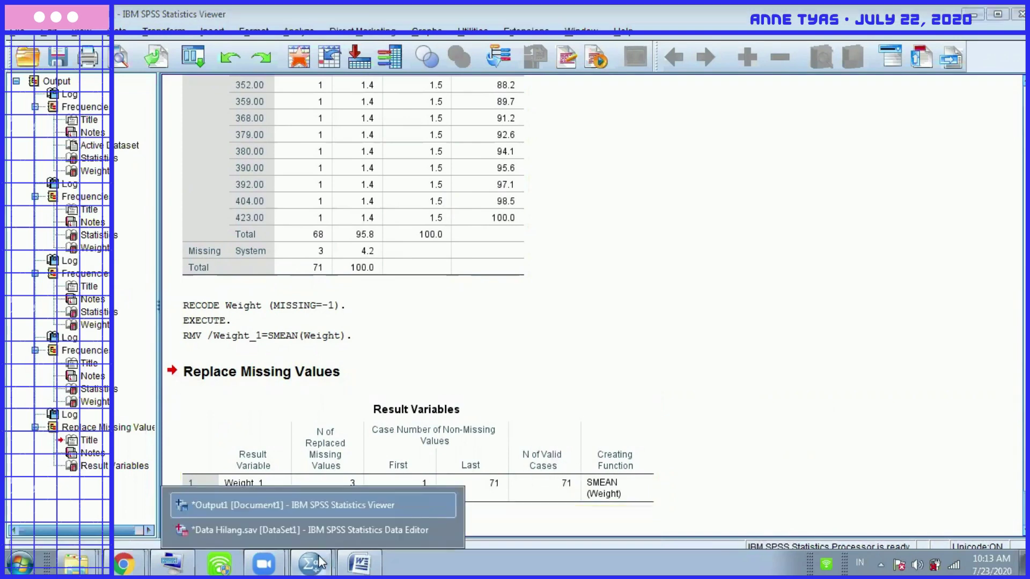
pyautogui.click(316, 531)
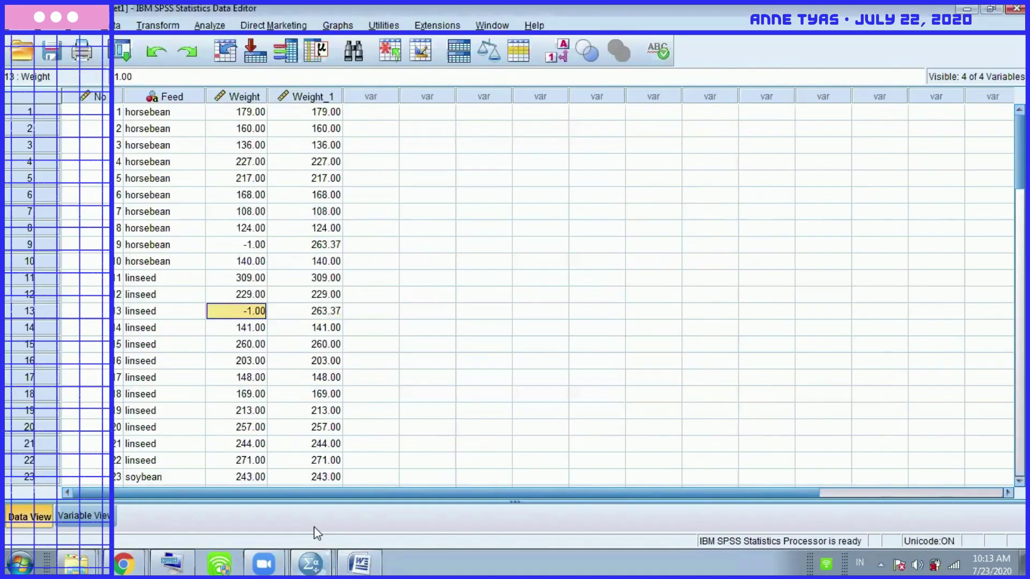
# Compare the original Weight column with the Weight_1 column, checking how the missing case in row 9 was filled.
pyautogui.click(332, 95)
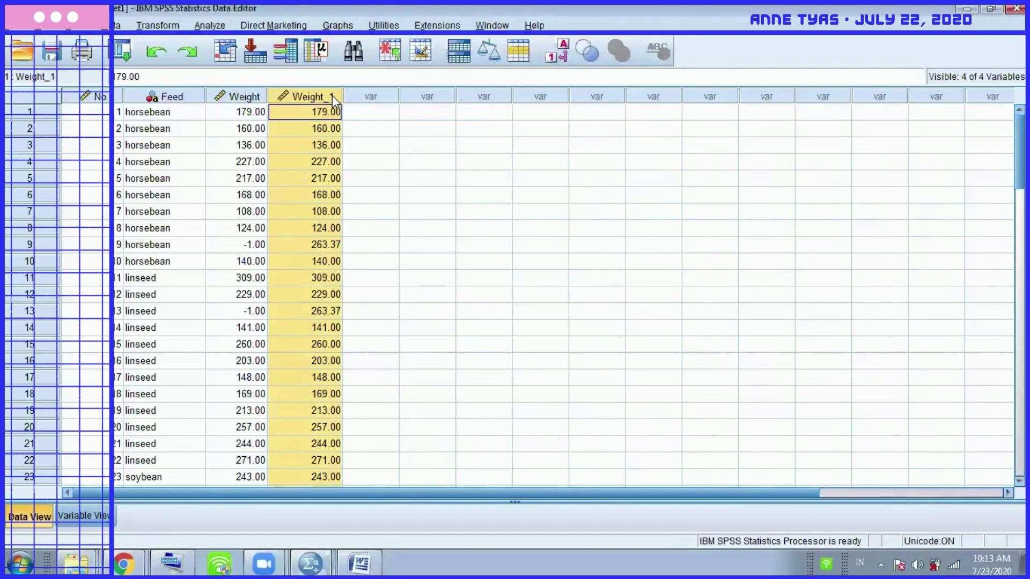
pyautogui.click(257, 97)
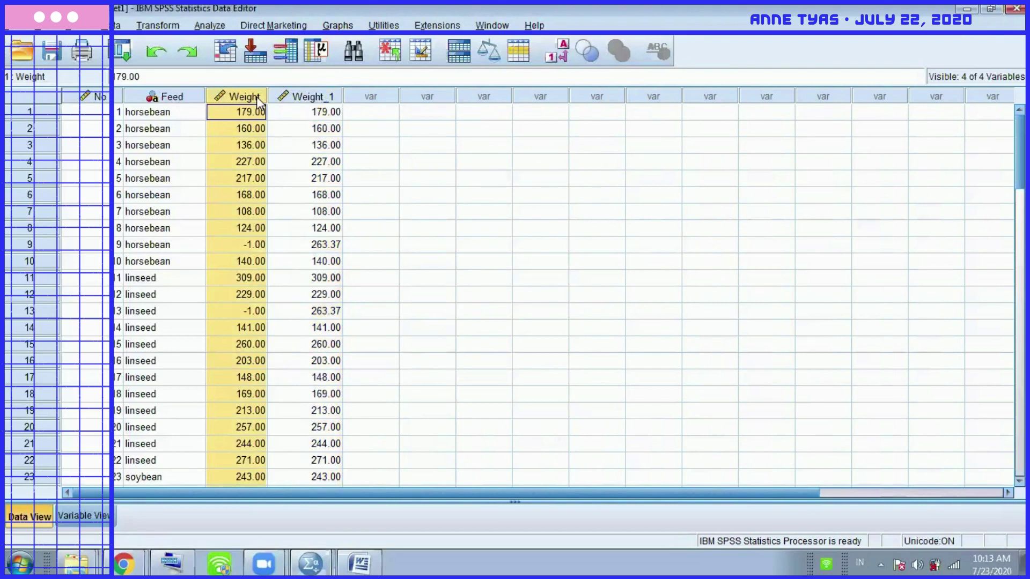
pyautogui.click(252, 246)
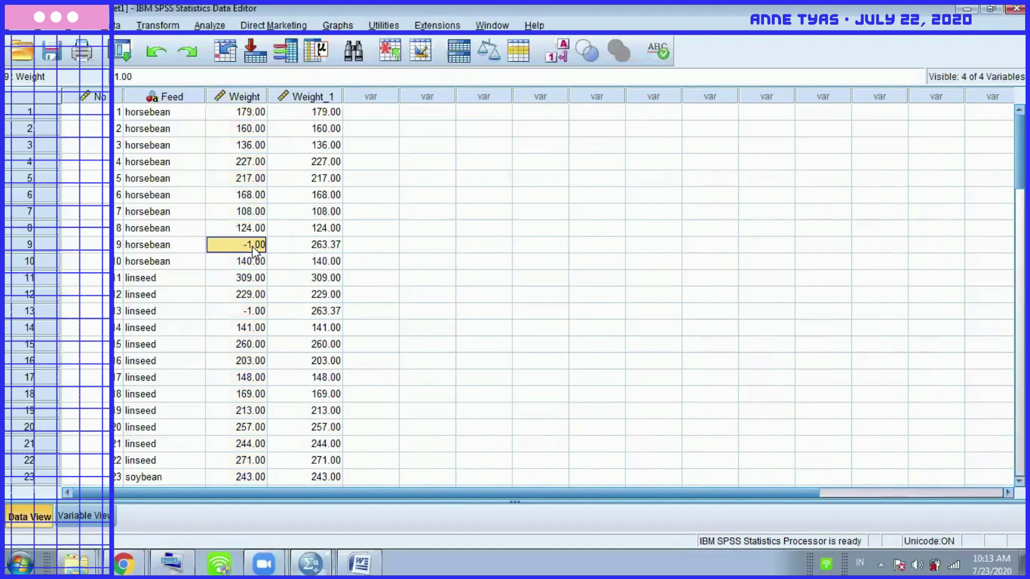
pyautogui.click(319, 246)
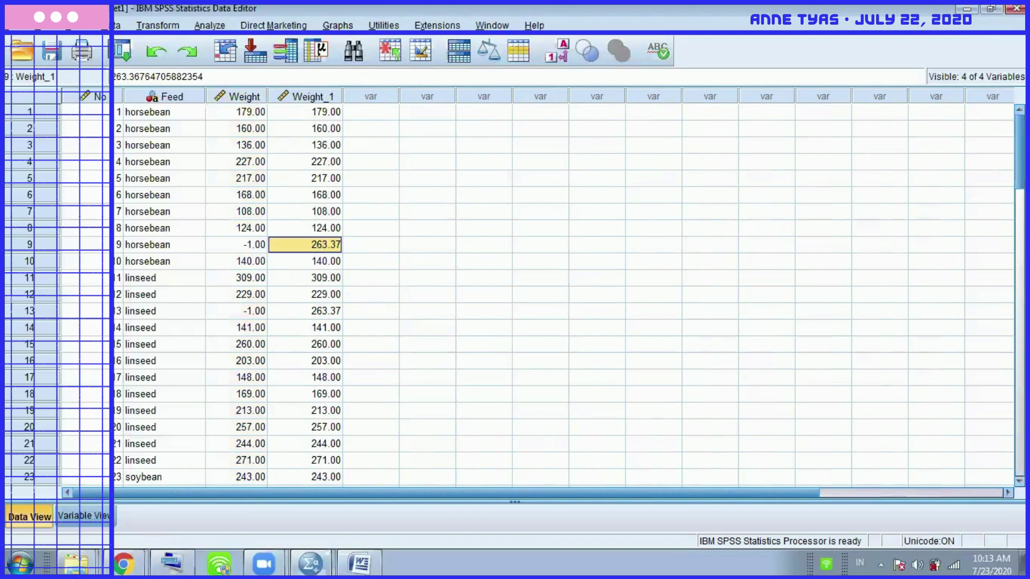
pyautogui.scroll(-1, 1019, 156)
pyautogui.scroll(-1, 536, 295)
pyautogui.scroll(2, 536, 295)
pyautogui.click(327, 99)
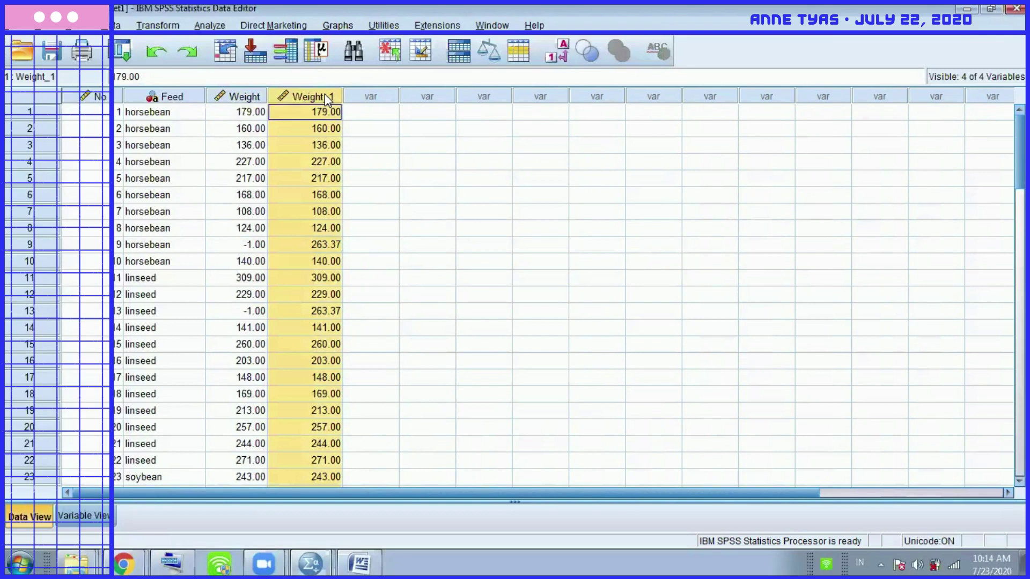